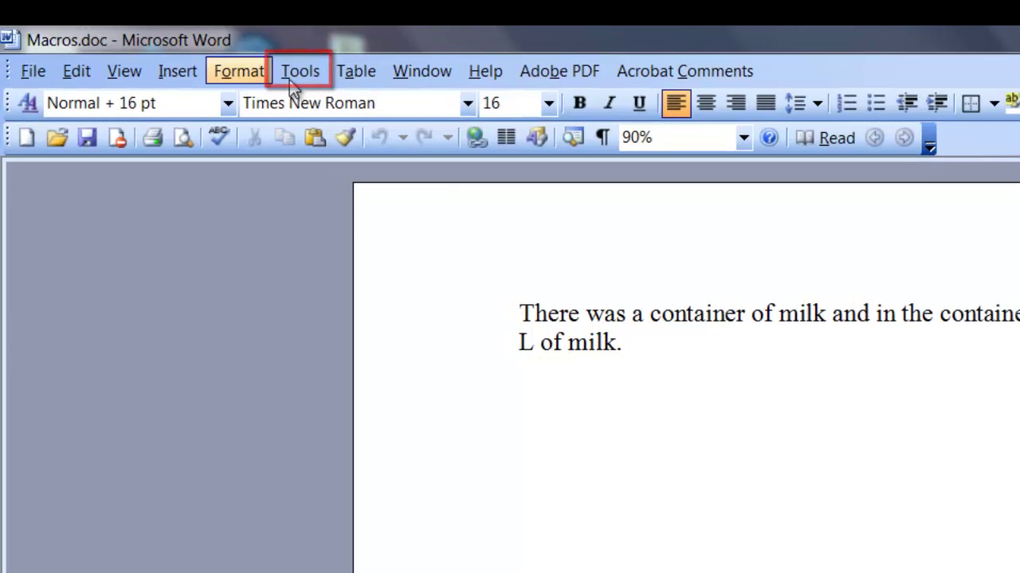
# Step: Start recording a new macro named NonBreakingSpace, stored in All Documents (Normal.dot)
pyautogui.click(290, 81)
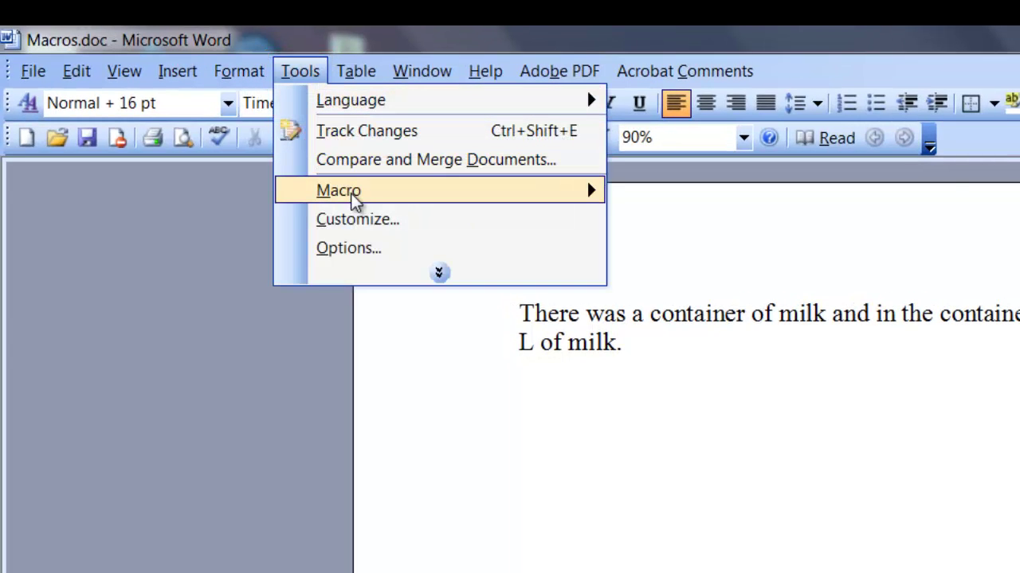
pyautogui.moveTo(352, 195)
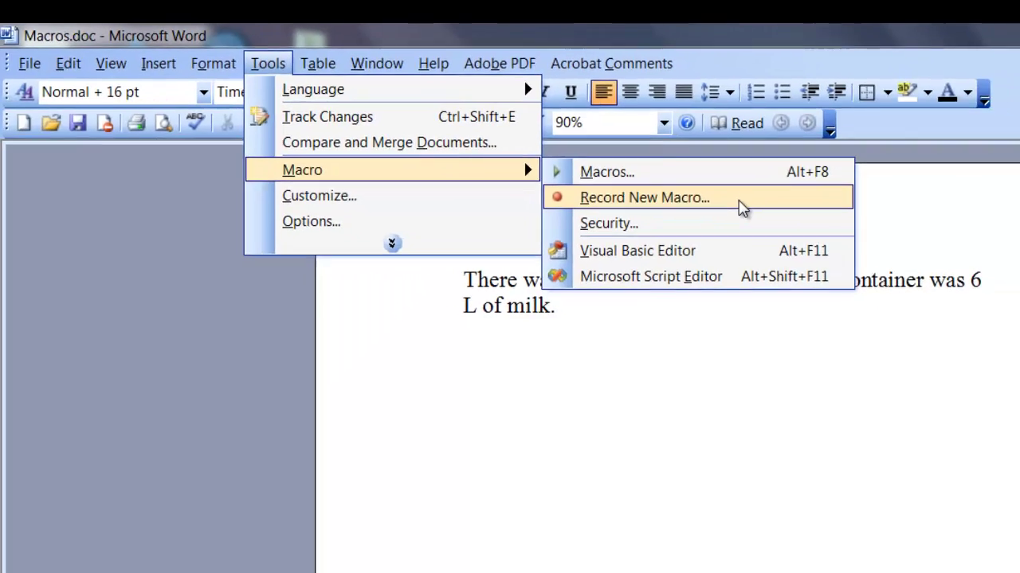
pyautogui.click(741, 206)
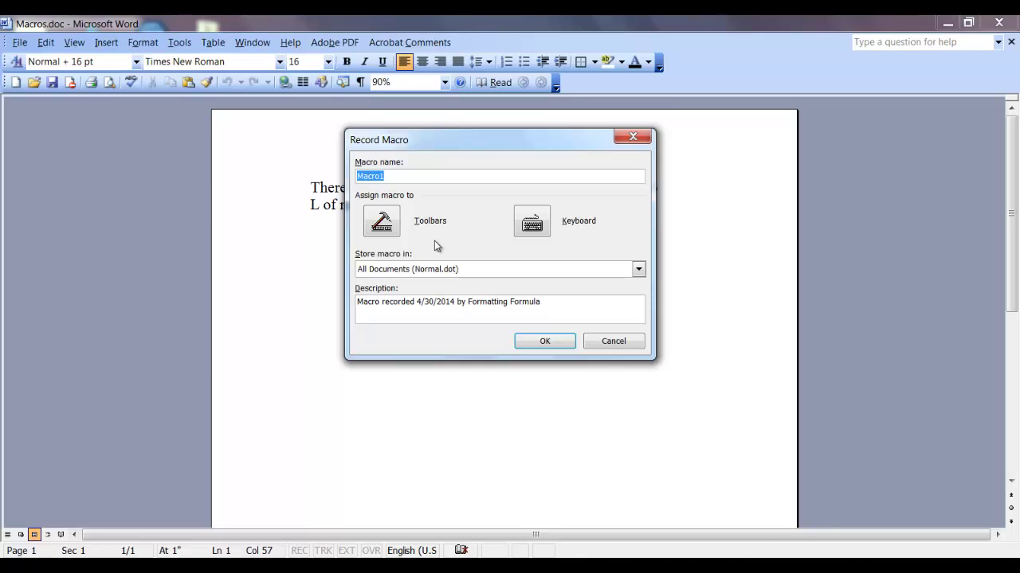
pyautogui.write('NonBreaking')
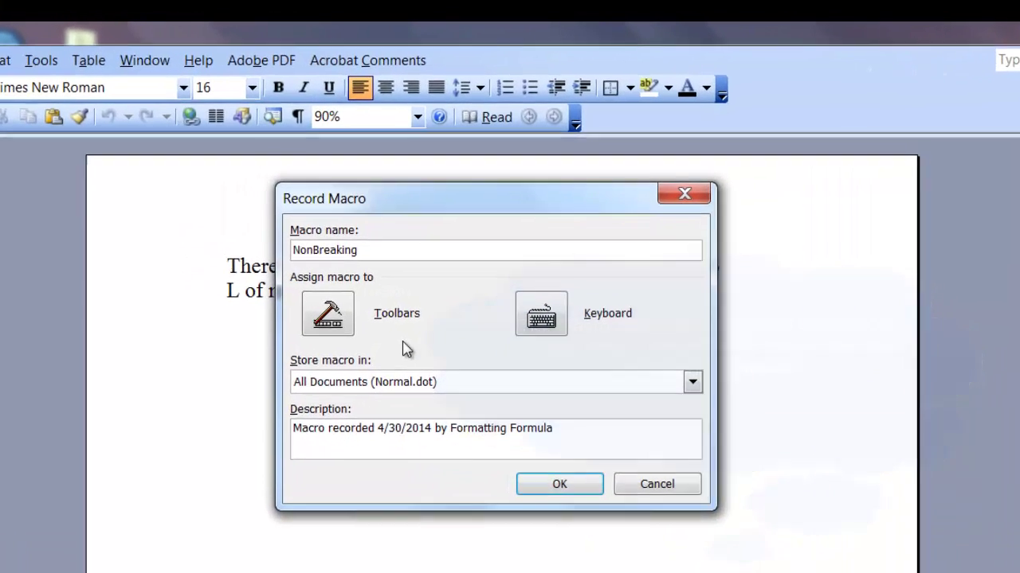
pyautogui.write('Space')
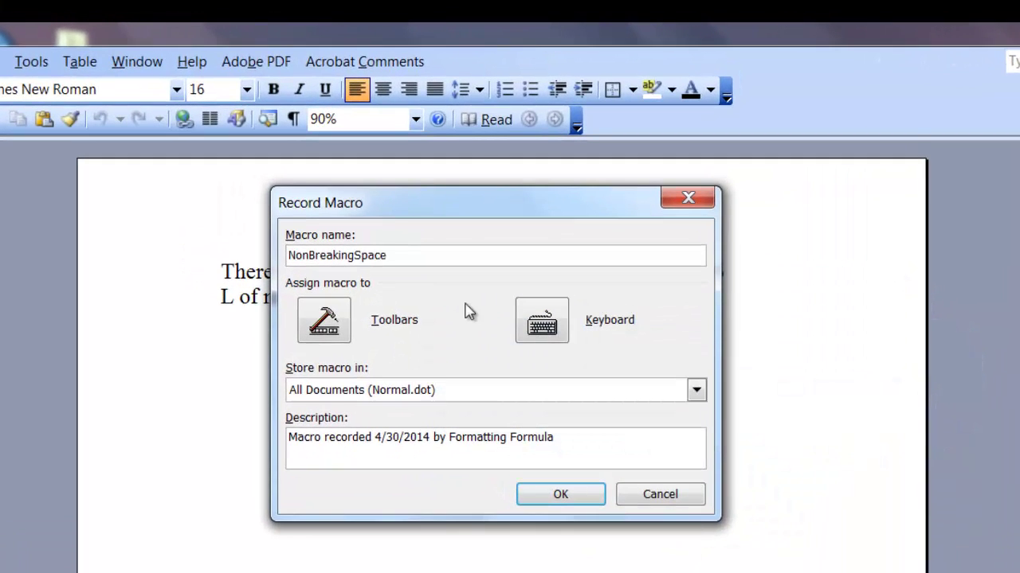
pyautogui.click(692, 382)
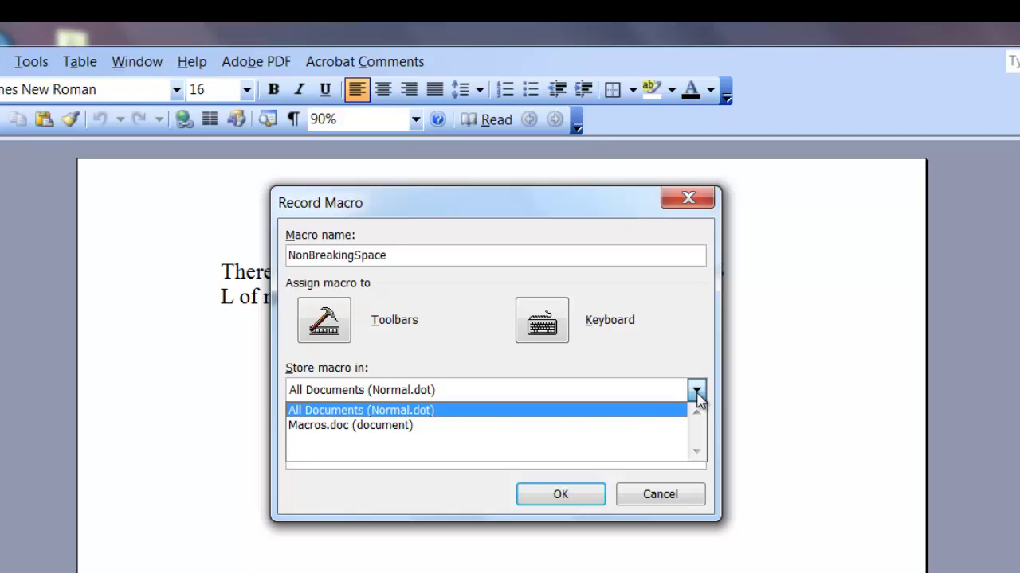
pyautogui.click(657, 410)
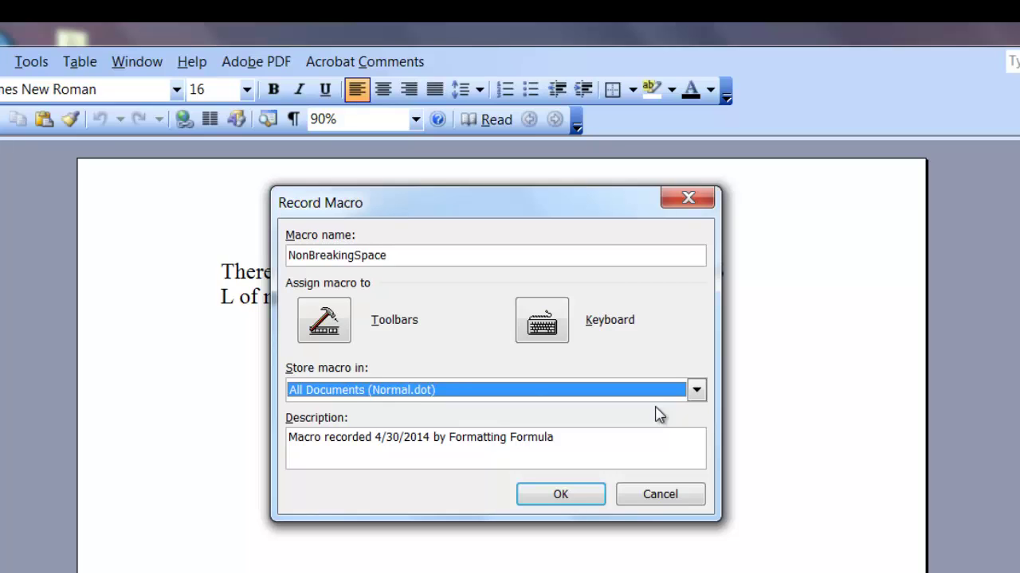
# Step: Record replacing the space in '6 L' with a non-breaking space (Ctrl+Shift+Space), then stop recording
pyautogui.click(560, 494)
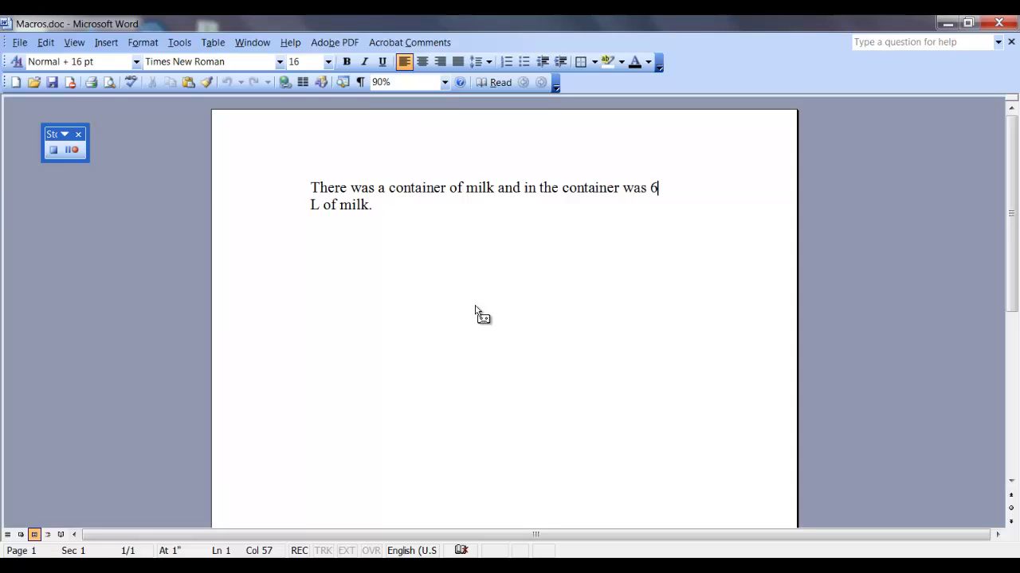
pyautogui.hotkey('ctrl', 'shift', 'space')
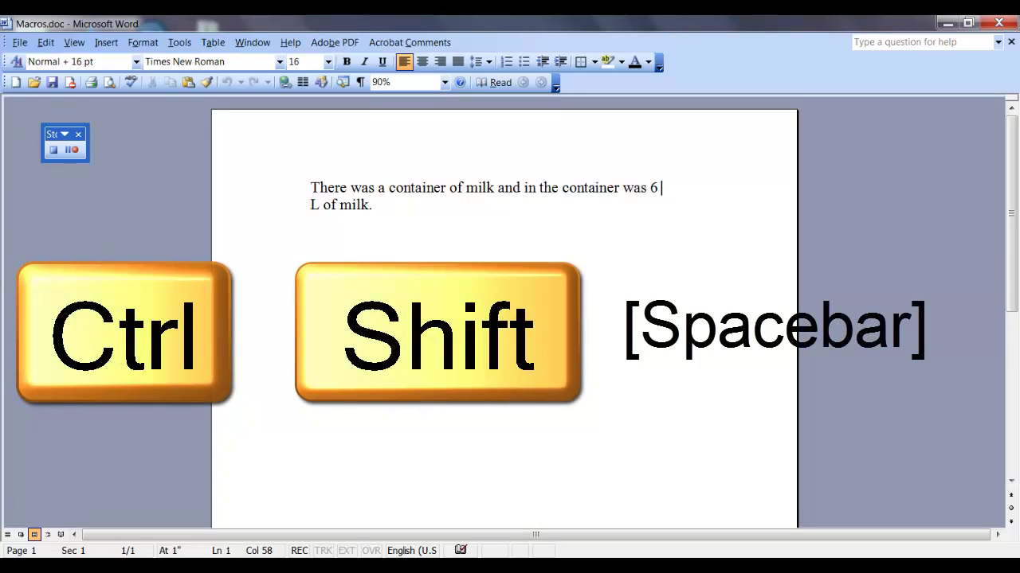
pyautogui.press('Delete')
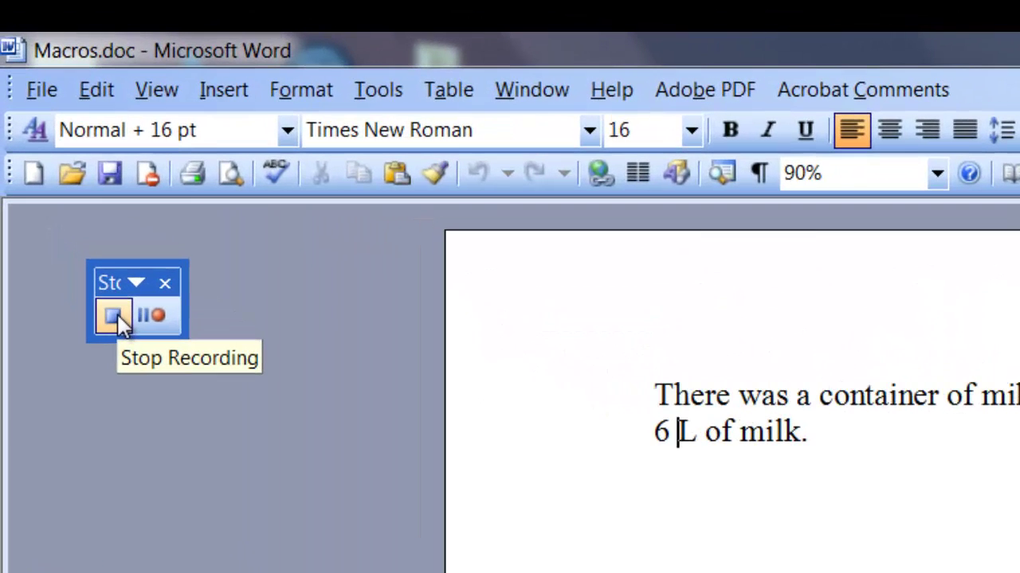
pyautogui.click(114, 317)
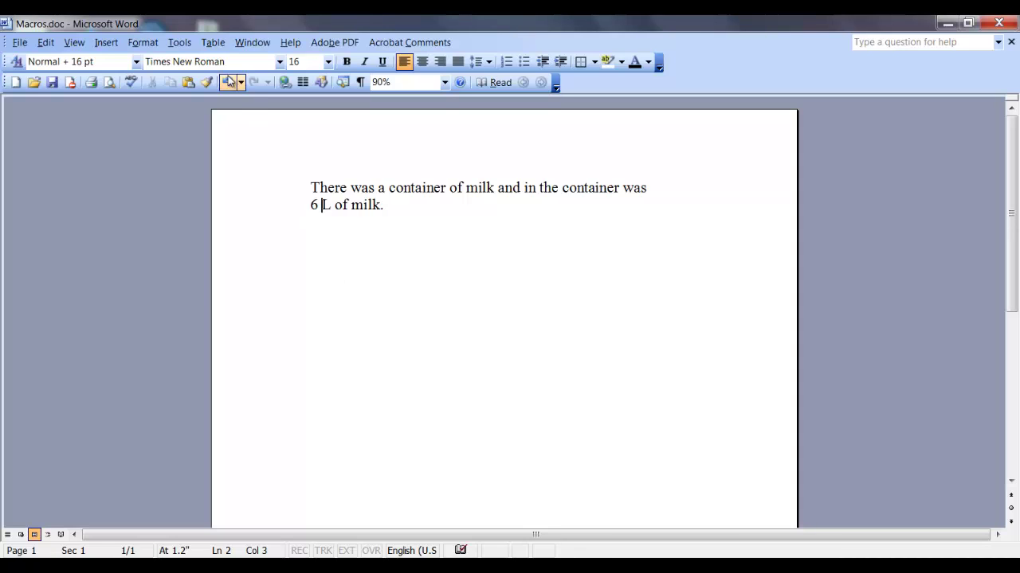
pyautogui.click(188, 43)
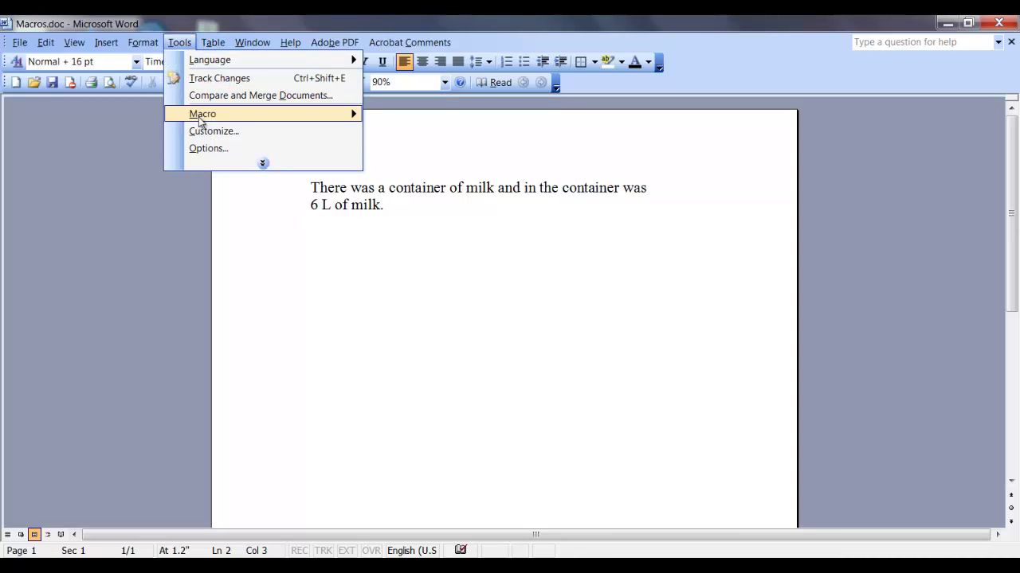
pyautogui.moveTo(323, 117)
pyautogui.click(456, 120)
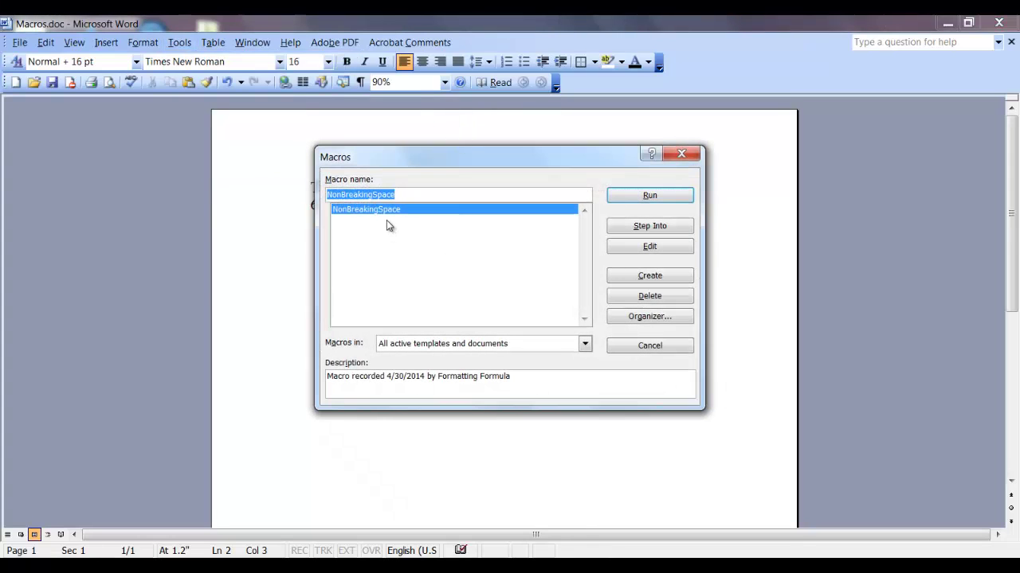
pyautogui.click(668, 347)
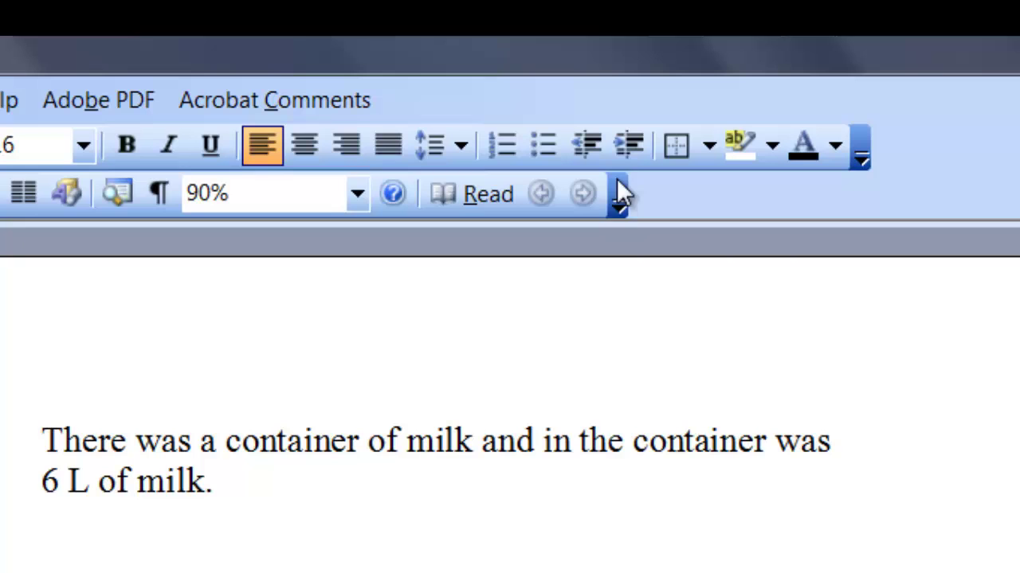
# Step: In Customize > Commands, list Macros, float the Standard toolbar, and select Normal.NewMacros.NonBreakingSpace
pyautogui.click(618, 204)
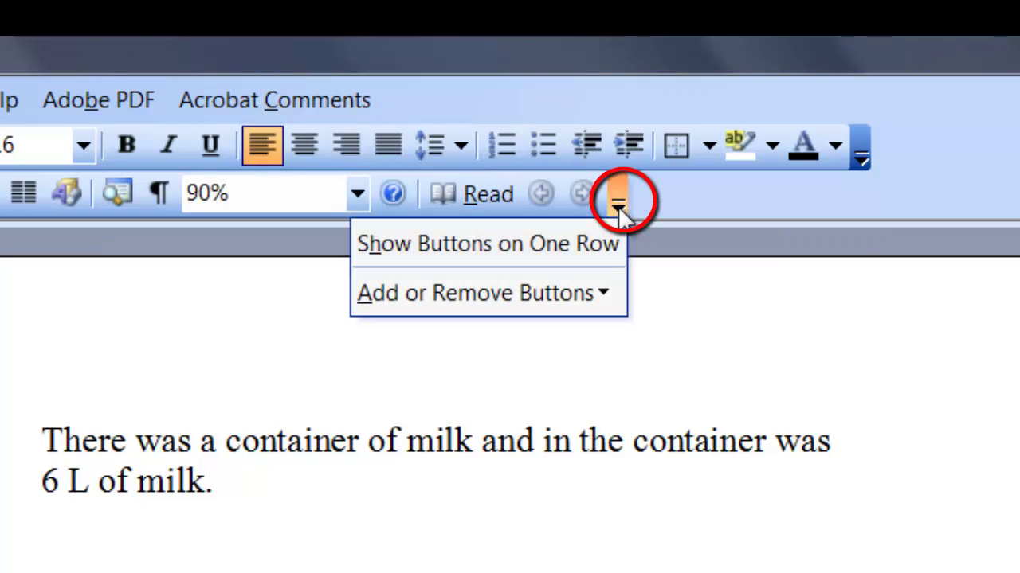
pyautogui.moveTo(609, 292)
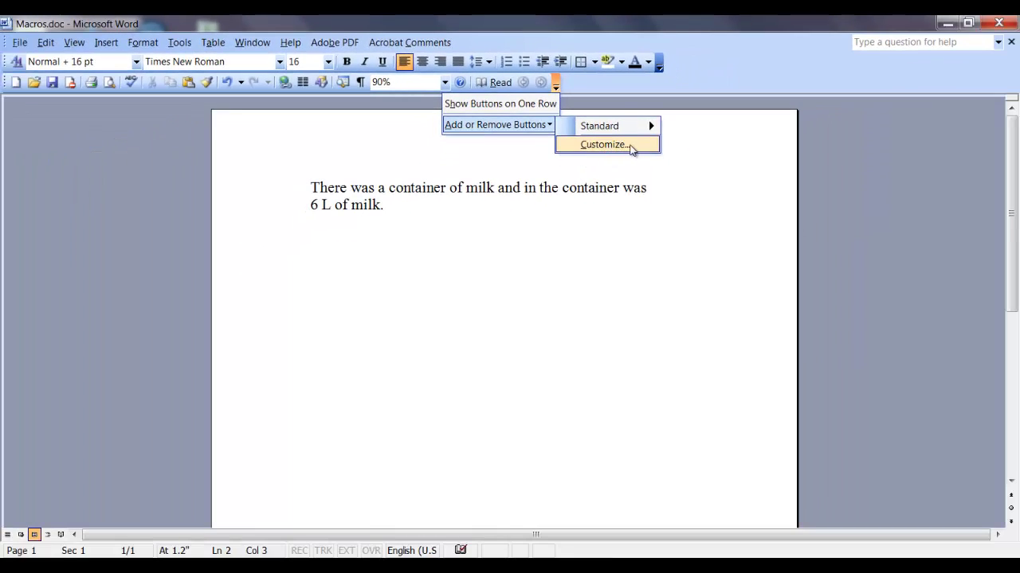
pyautogui.click(605, 144)
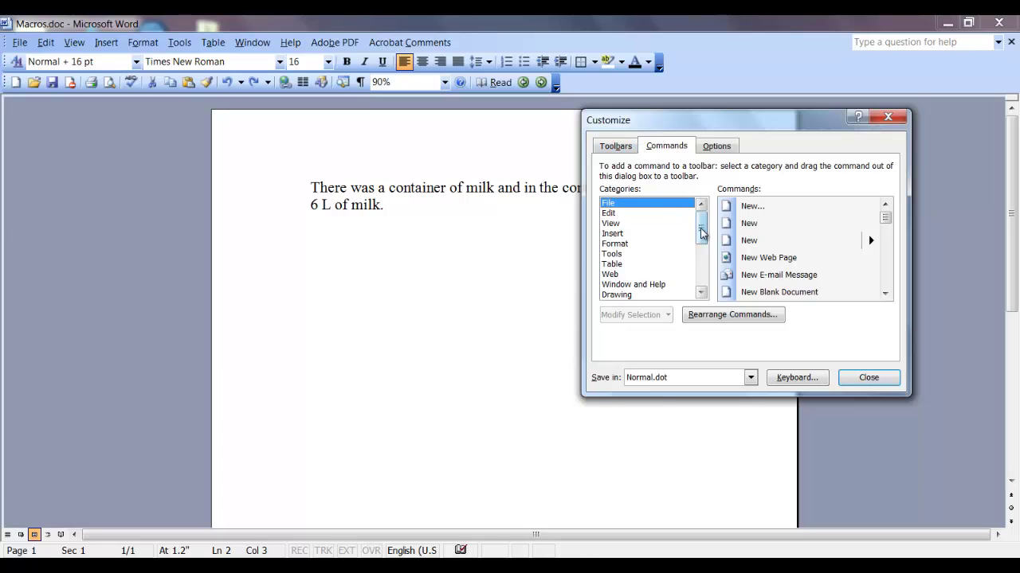
pyautogui.scroll(-1, 702, 237)
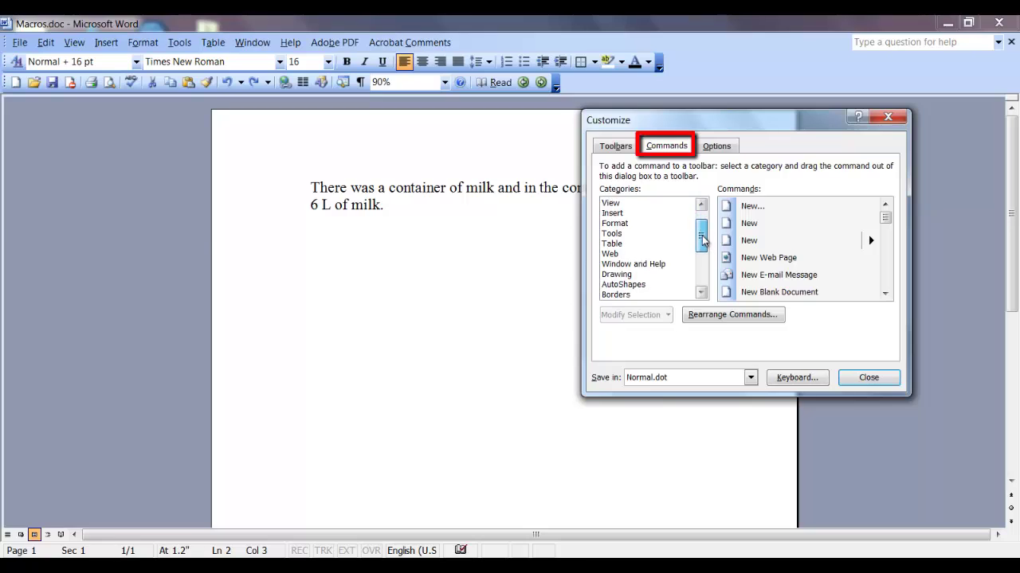
pyautogui.moveTo(701, 236); pyautogui.dragTo(701, 273)
pyautogui.click(620, 257)
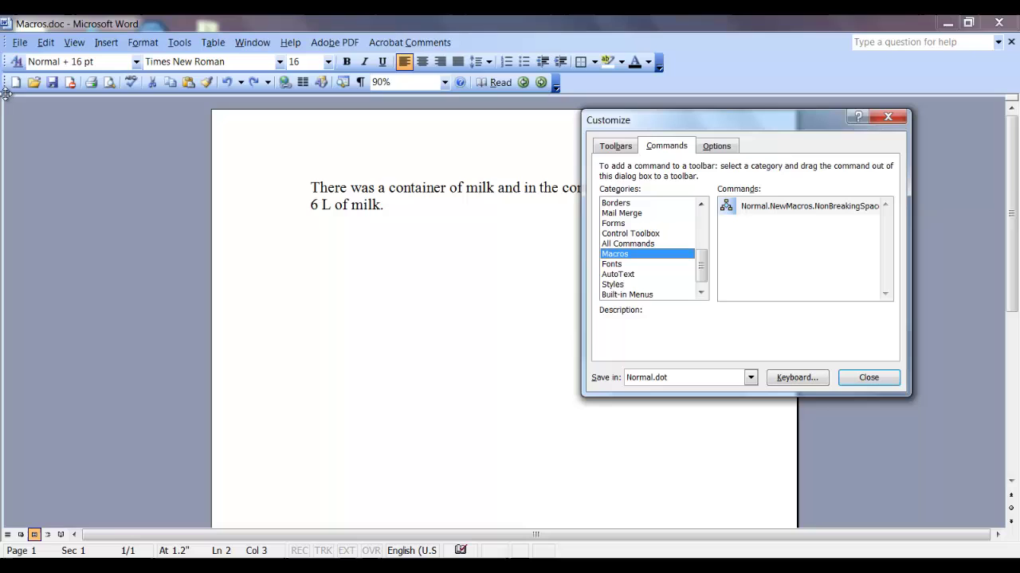
pyautogui.moveTo(5, 93); pyautogui.dragTo(21, 122)
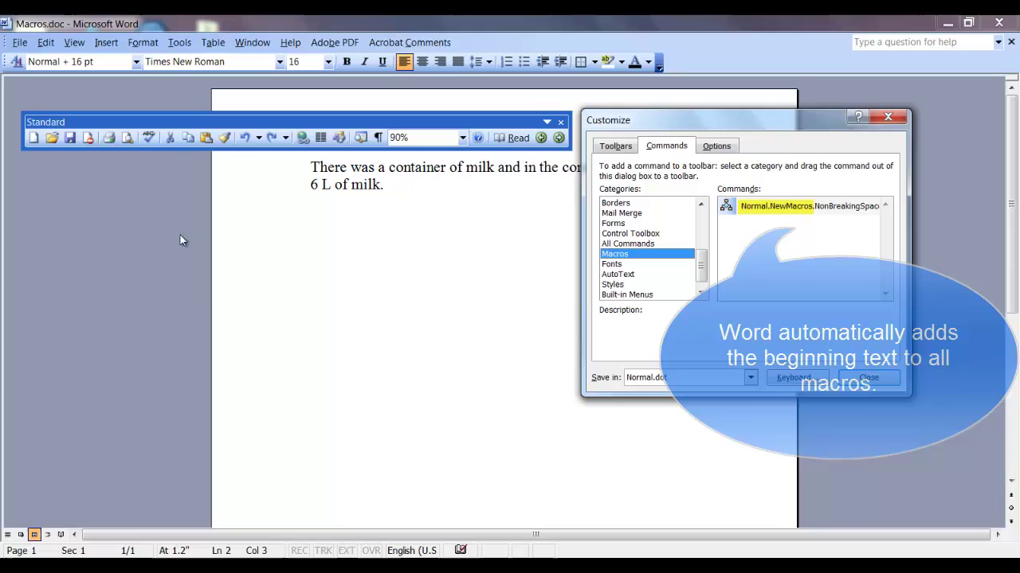
pyautogui.click(780, 208)
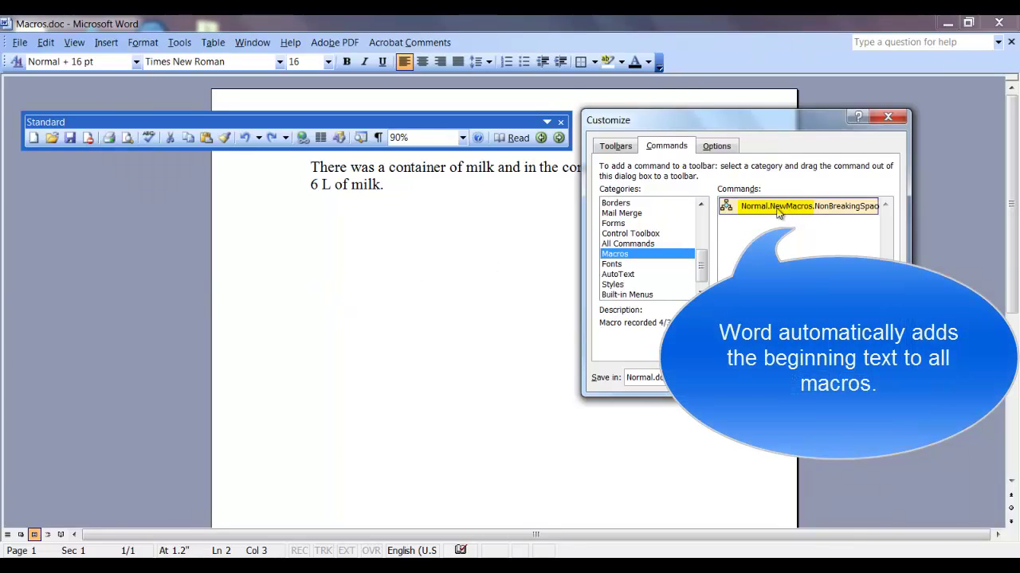
# Step: Place the macro on the Standard toolbar and shorten its button name to NonBreakingSpace
pyautogui.moveTo(751, 214); pyautogui.dragTo(562, 145)
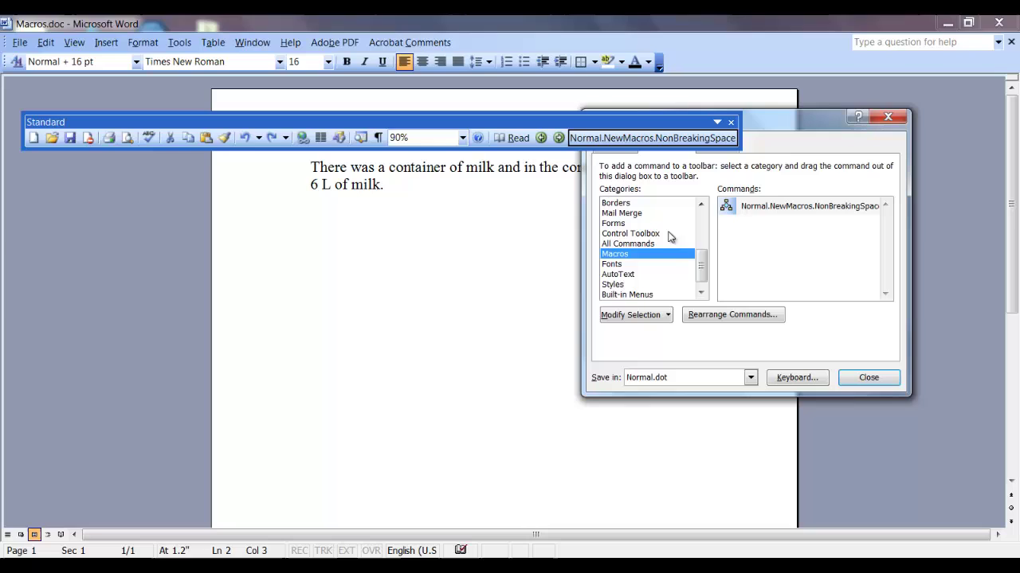
pyautogui.click(625, 316)
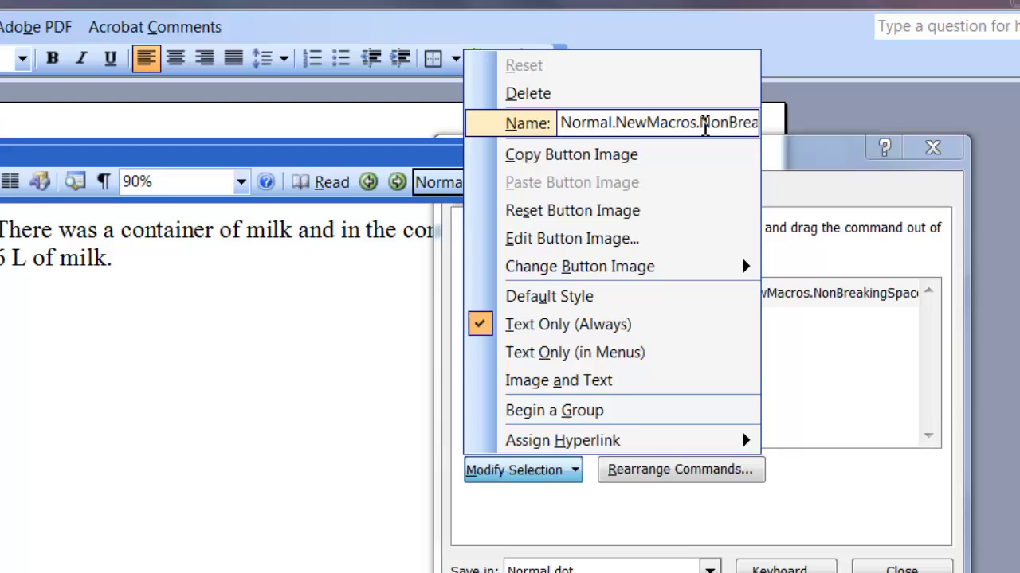
pyautogui.moveTo(700, 123); pyautogui.dragTo(546, 121)
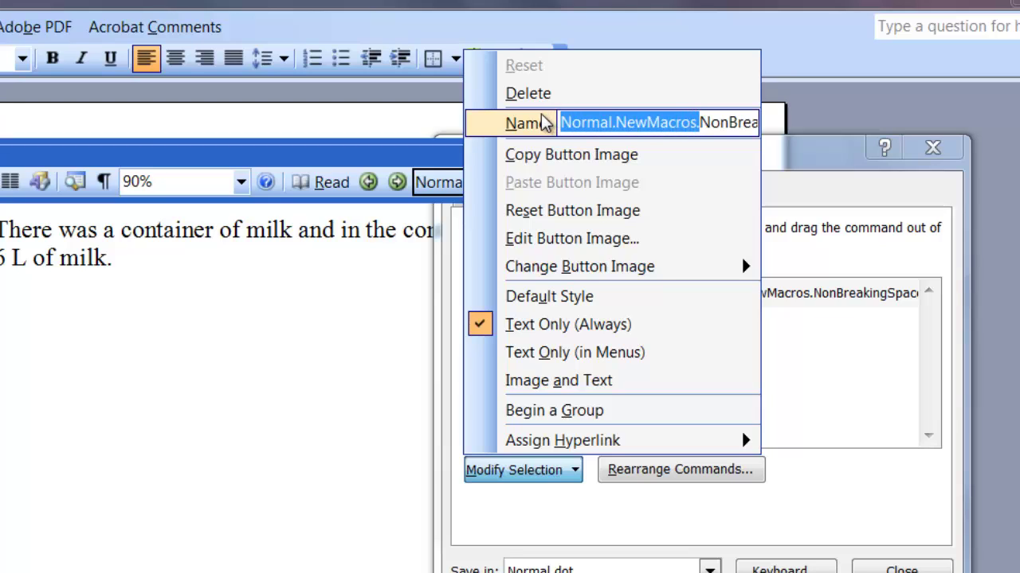
pyautogui.press('Delete')
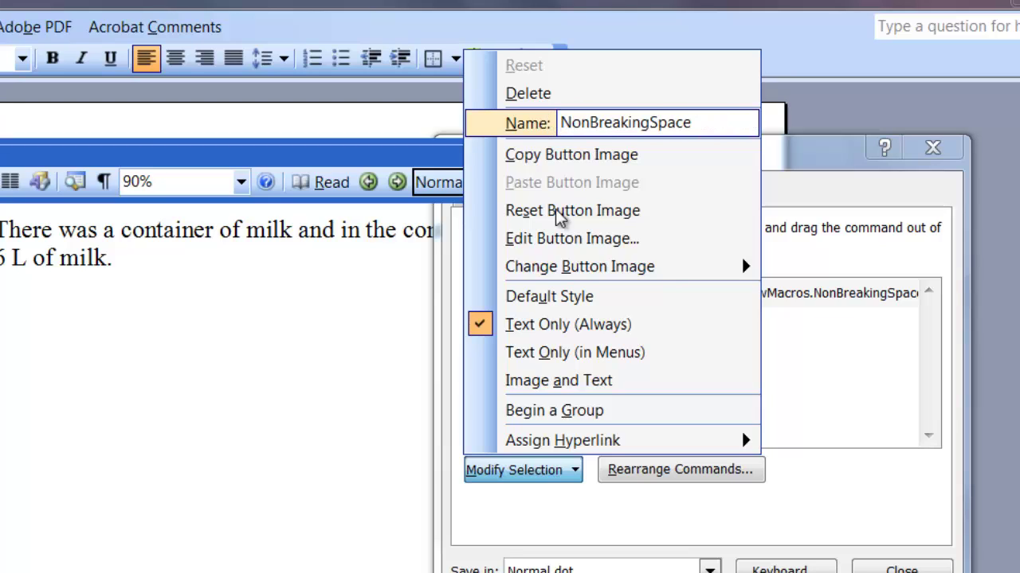
# Step: Give the NonBreakingSpace button a smiley face image and move the Customize window aside
pyautogui.click(745, 268)
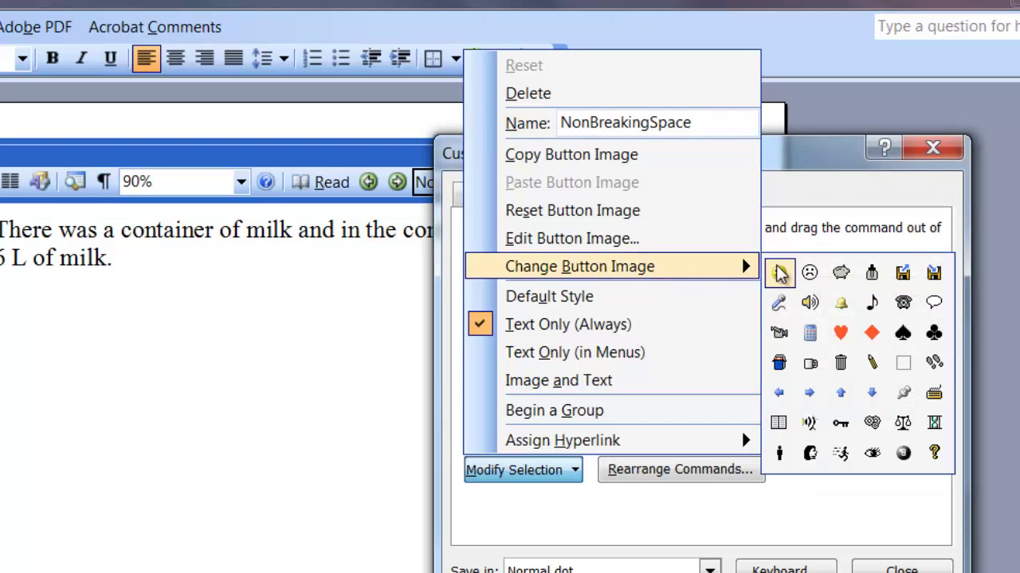
pyautogui.click(779, 273)
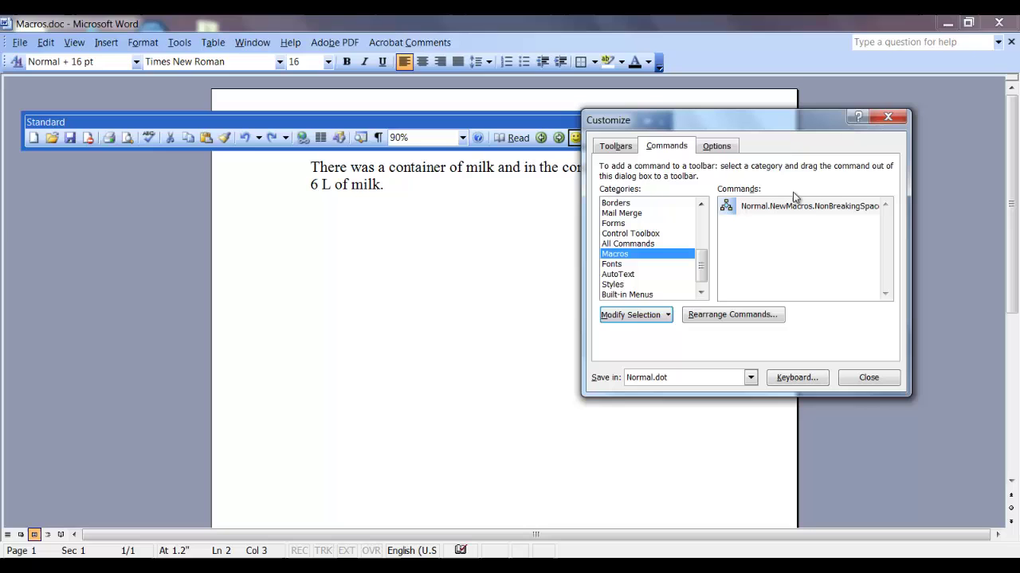
pyautogui.moveTo(720, 121); pyautogui.dragTo(819, 112)
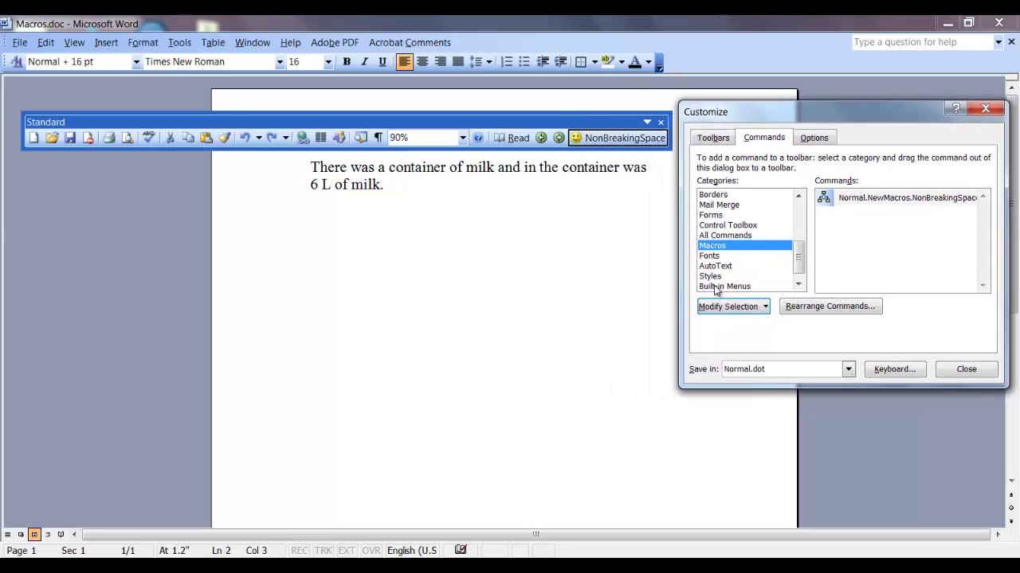
# Step: Close Customize, then run the smiley macro after the 6 in the second sentence
pyautogui.click(967, 369)
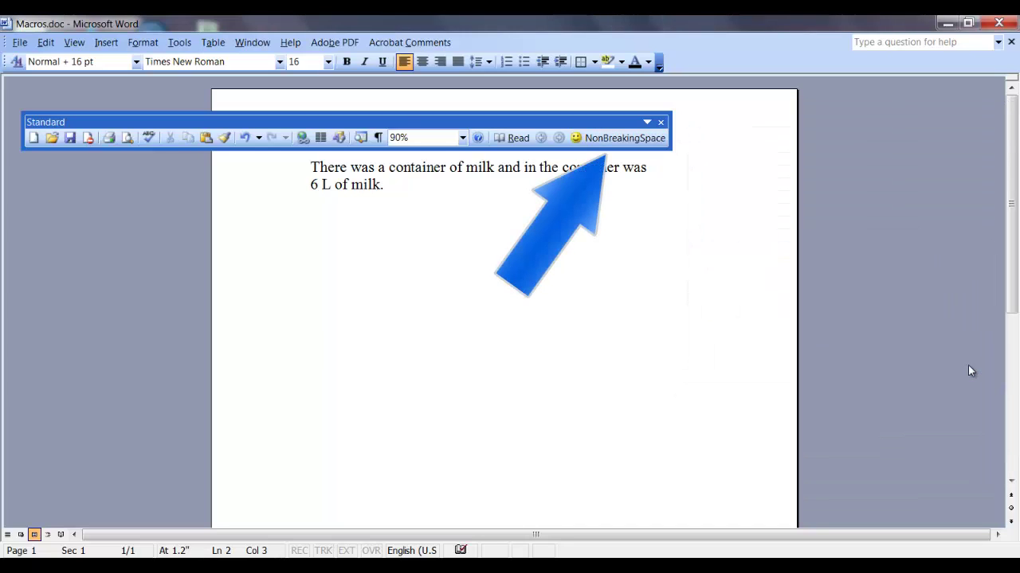
pyautogui.moveTo(311, 118); pyautogui.dragTo(271, 80)
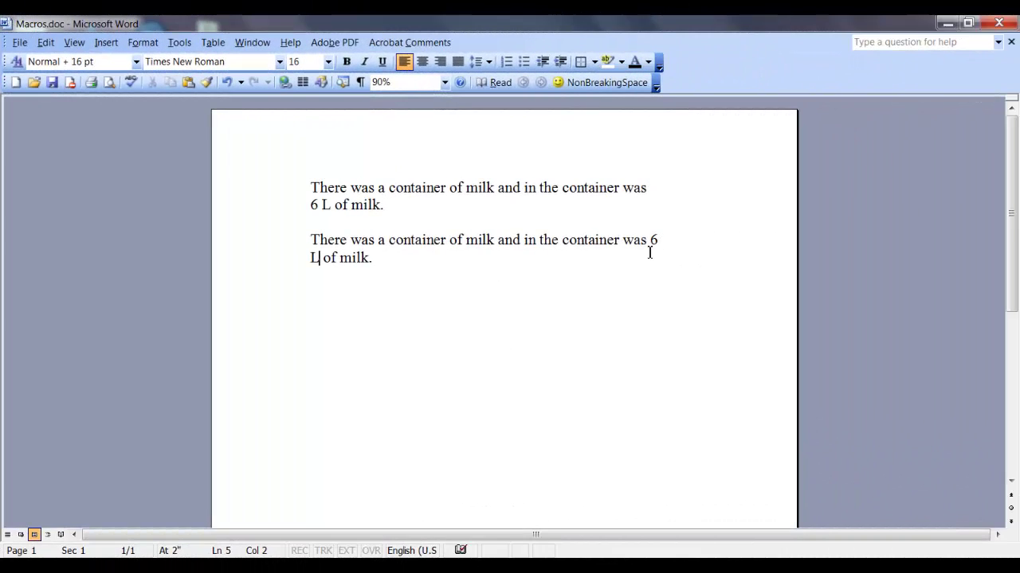
pyautogui.click(661, 239)
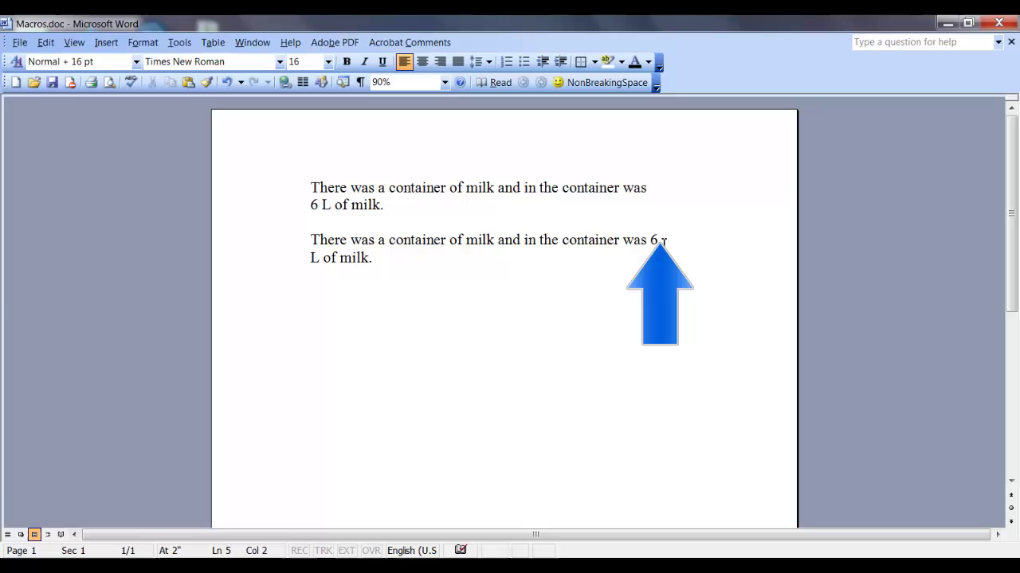
pyautogui.press('Left')
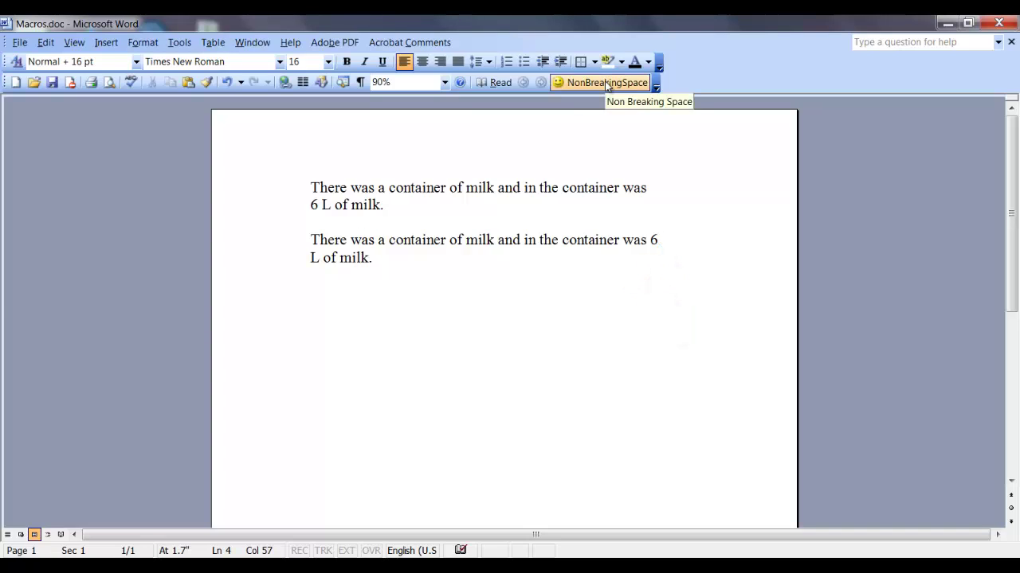
pyautogui.click(605, 80)
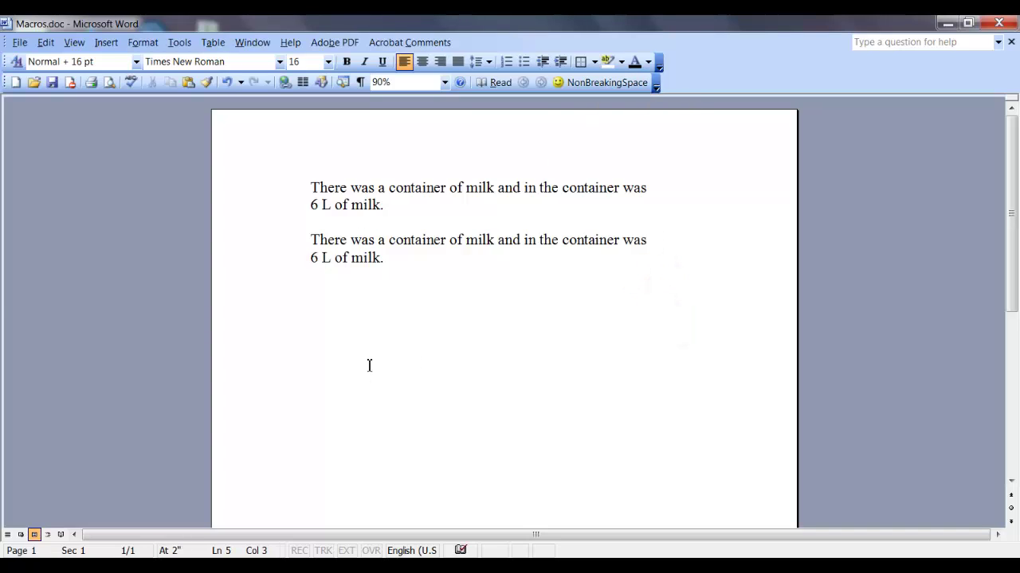